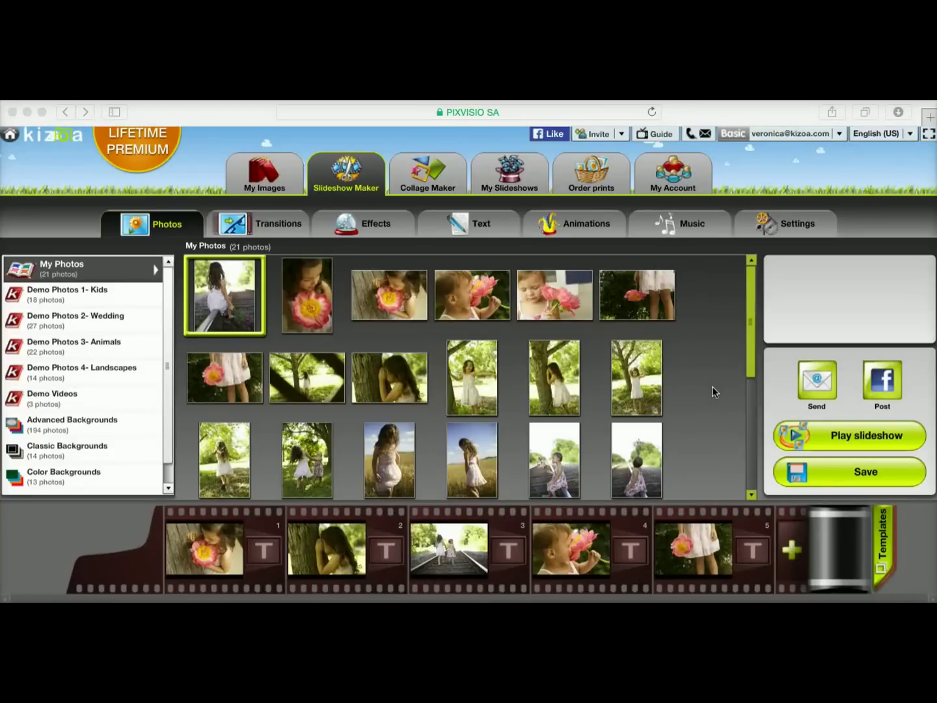
Step: Apply the 'Bottom translucent black banner' text effect to slide 2 and open its settings
{"action": "left_click", "coordinate": [466, 227]}
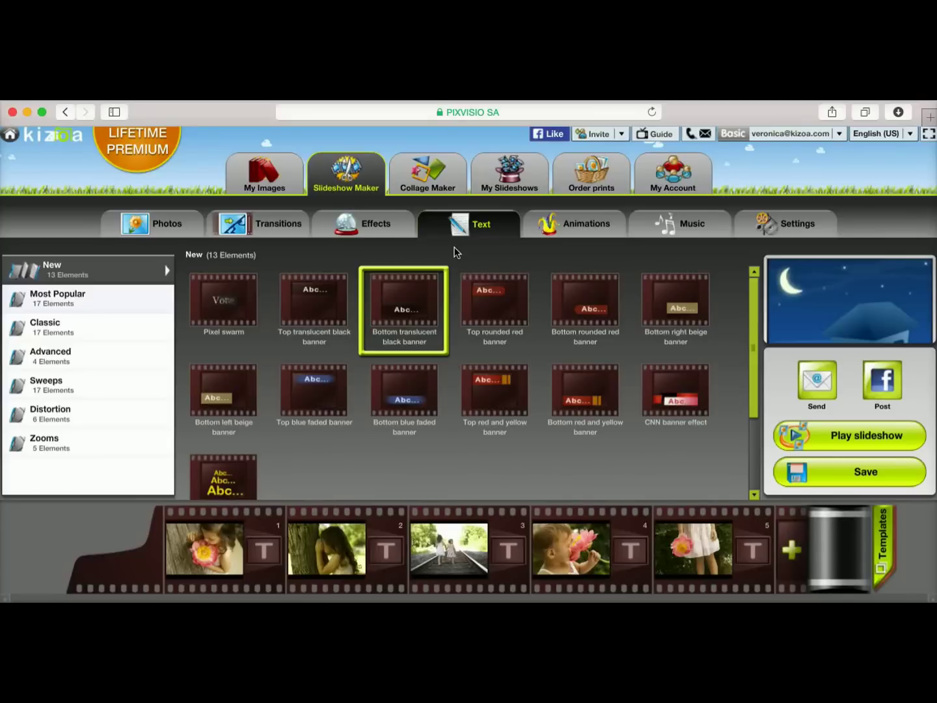
{"action": "left_click_drag", "start_coordinate": [406, 295], "coordinate": [323, 536]}
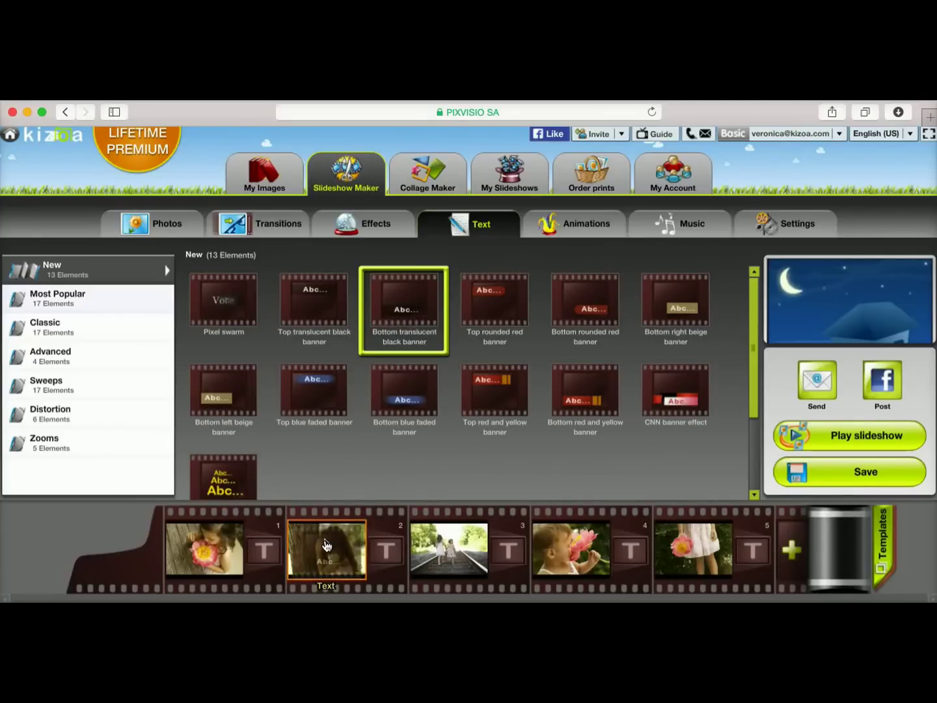
{"action": "left_click", "coordinate": [324, 544]}
Step: Set slide 2's banner text to 'Playing in the yard' in the Throw My Hands font
{"action": "left_click", "coordinate": [287, 253]}
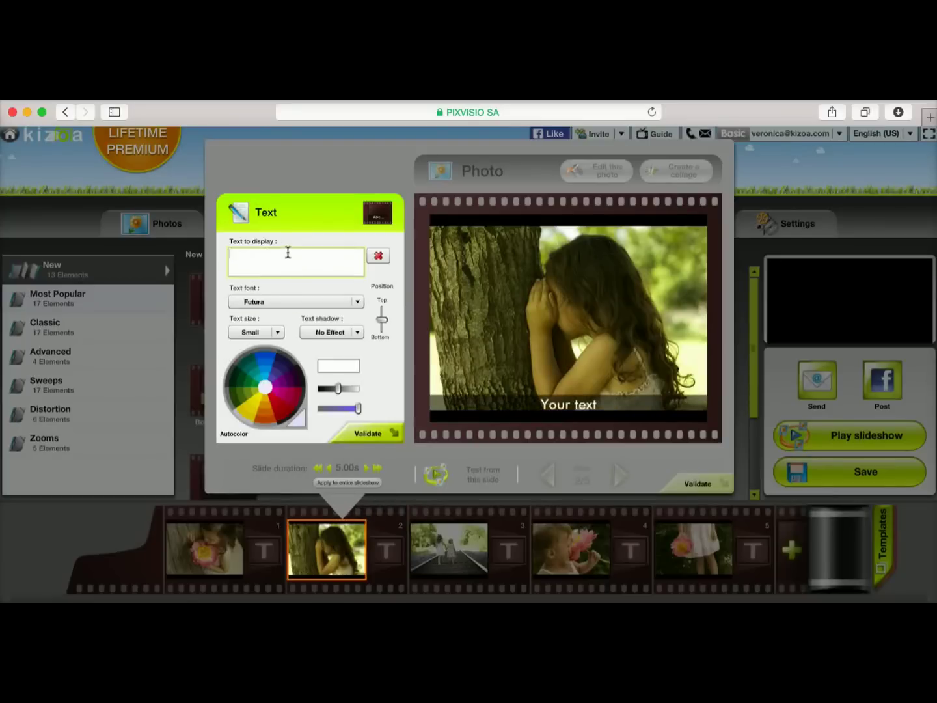
{"action": "type", "text": "Playing in the yard"}
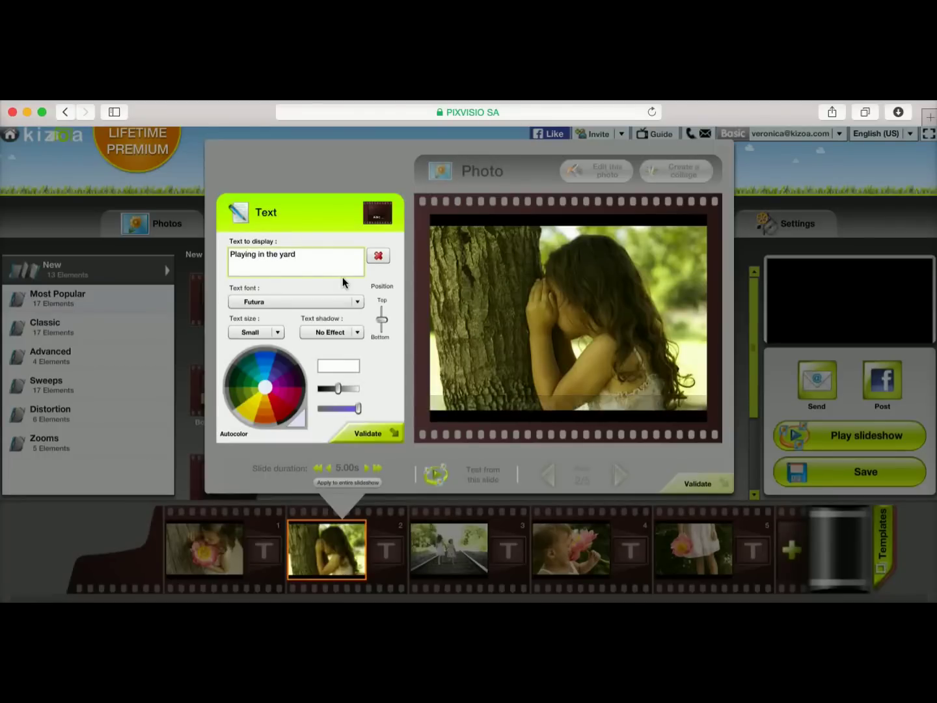
{"action": "left_click", "coordinate": [280, 300]}
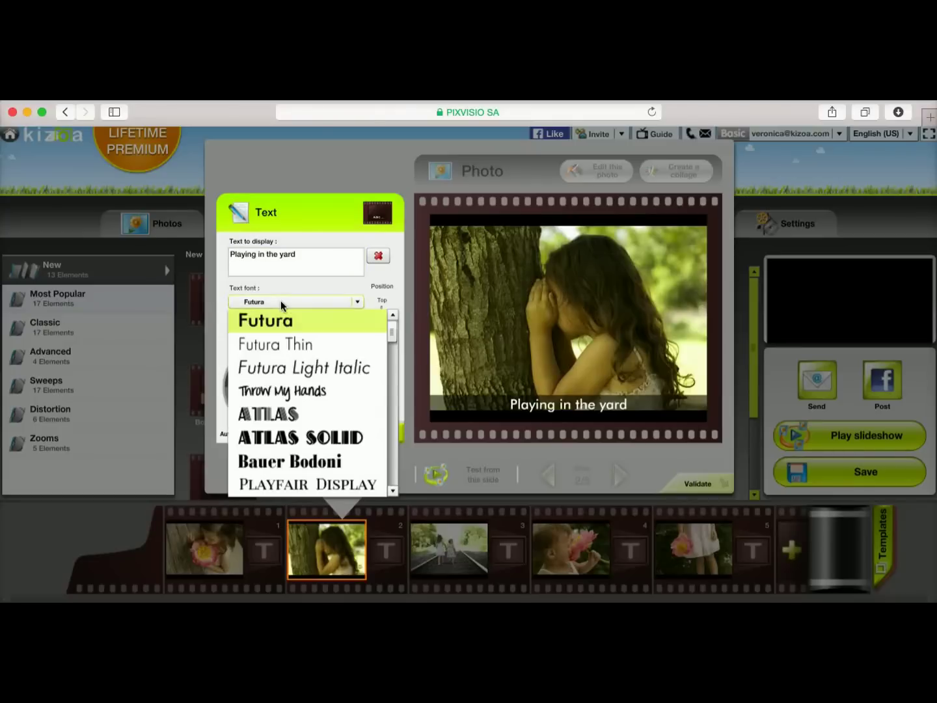
{"action": "left_click", "coordinate": [283, 392]}
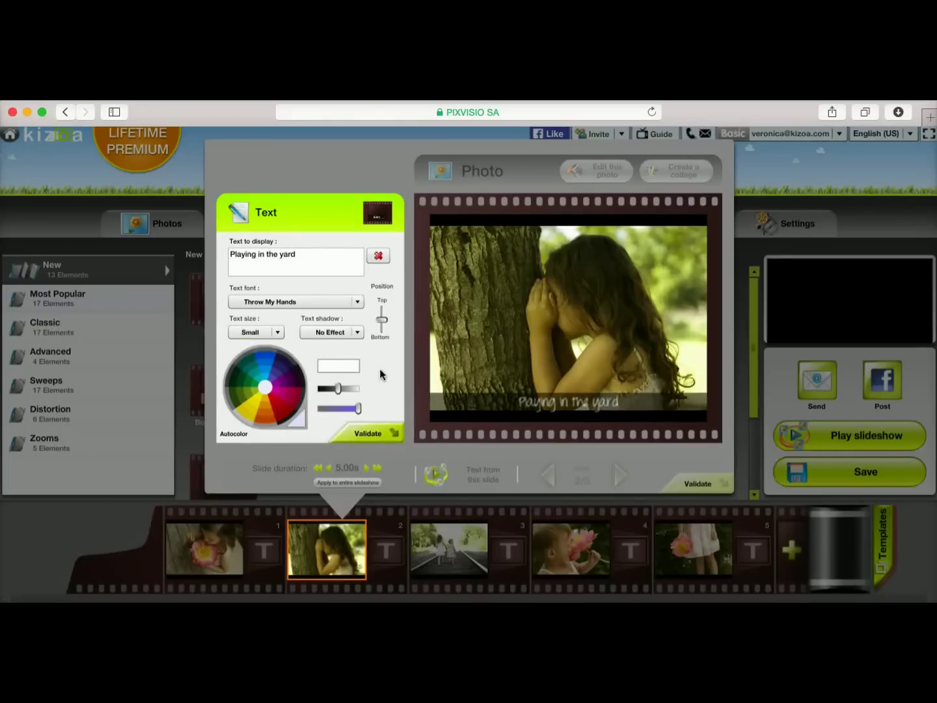
{"action": "left_click", "coordinate": [380, 434]}
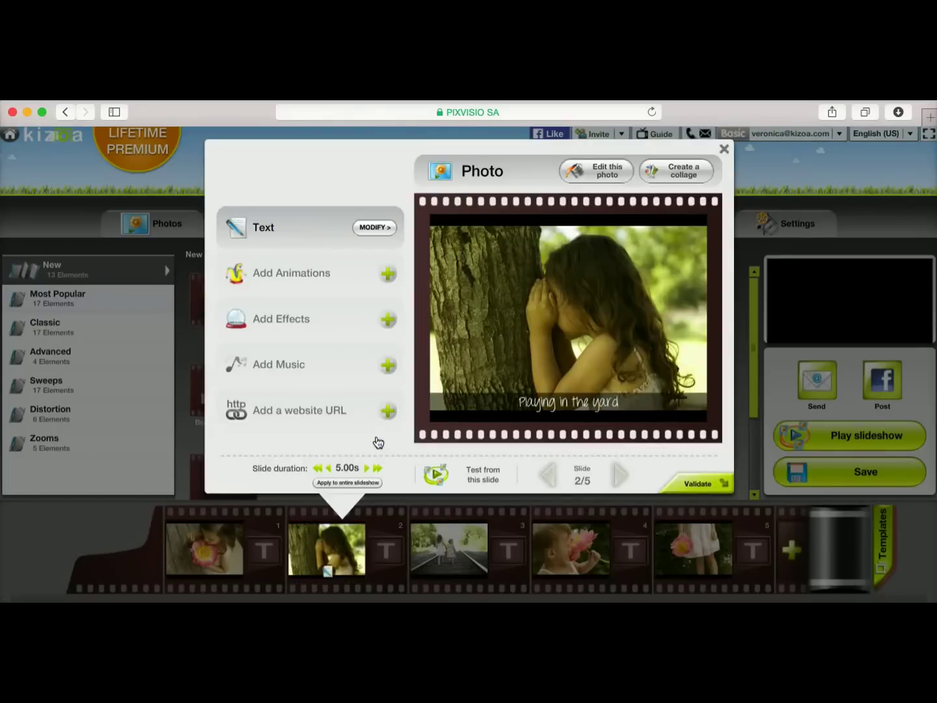
Step: Erase slide 2's 'Playing in the yard' caption and close its text editor
{"action": "left_click", "coordinate": [698, 485]}
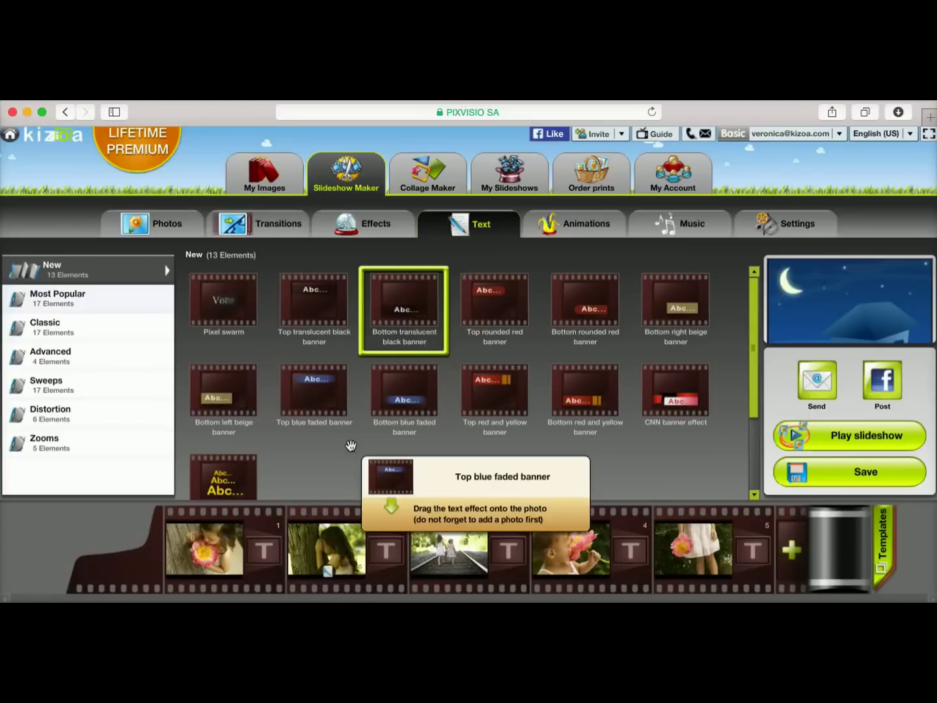
{"action": "left_click", "coordinate": [328, 540]}
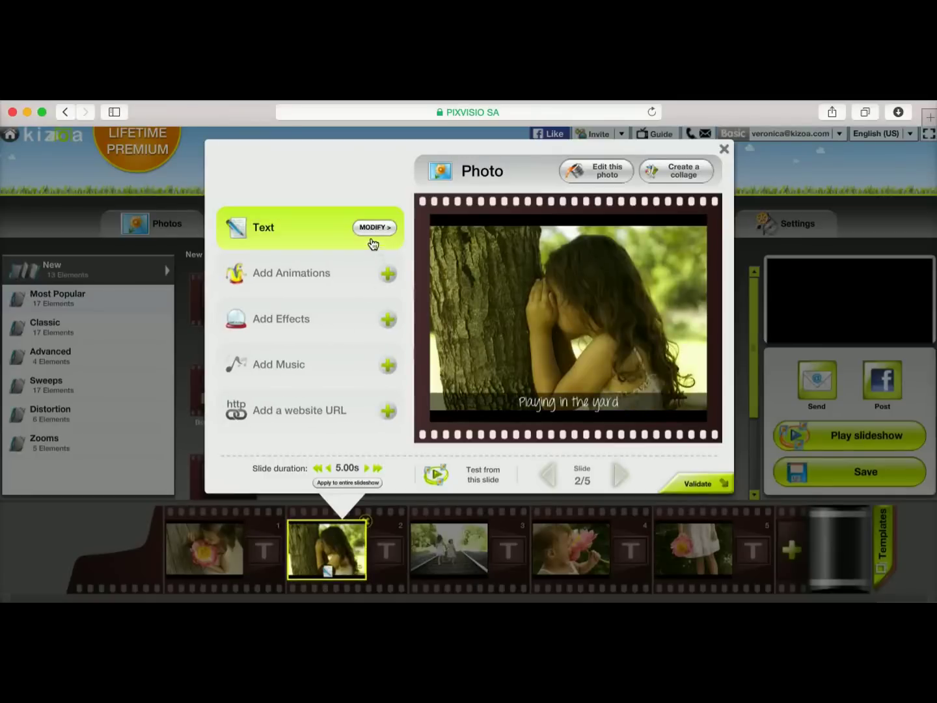
{"action": "left_click", "coordinate": [372, 229]}
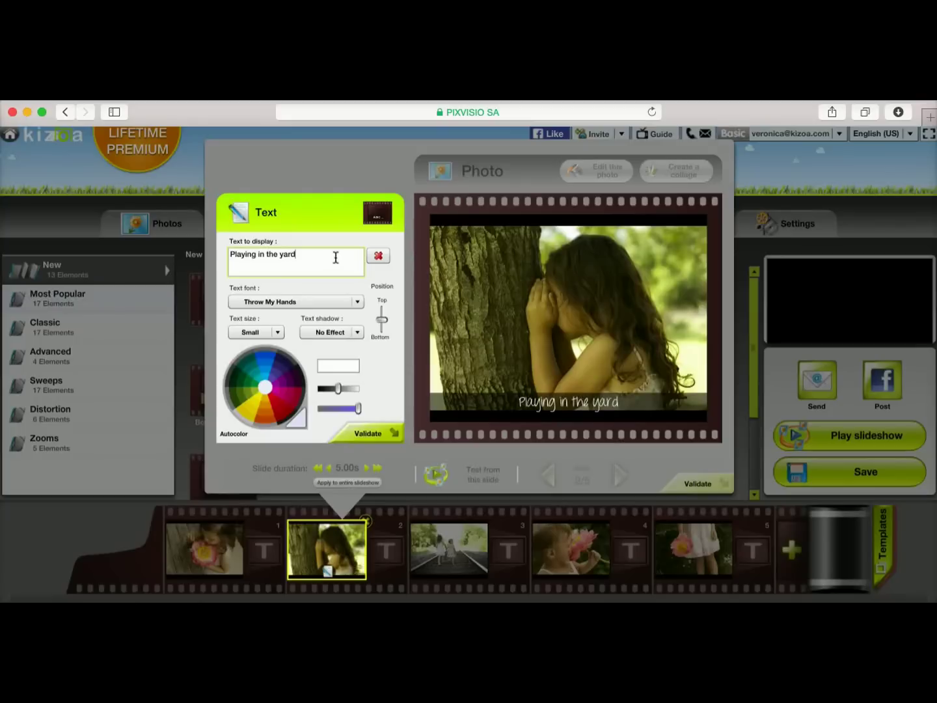
{"action": "left_click", "coordinate": [378, 258]}
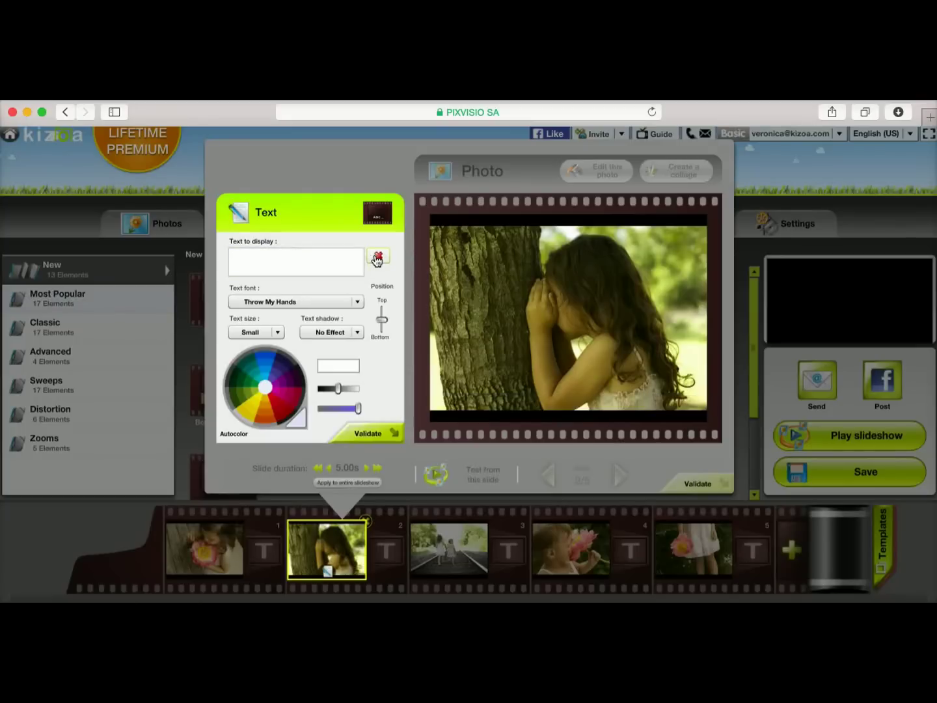
{"action": "left_click", "coordinate": [390, 433]}
{"action": "left_click", "coordinate": [716, 485]}
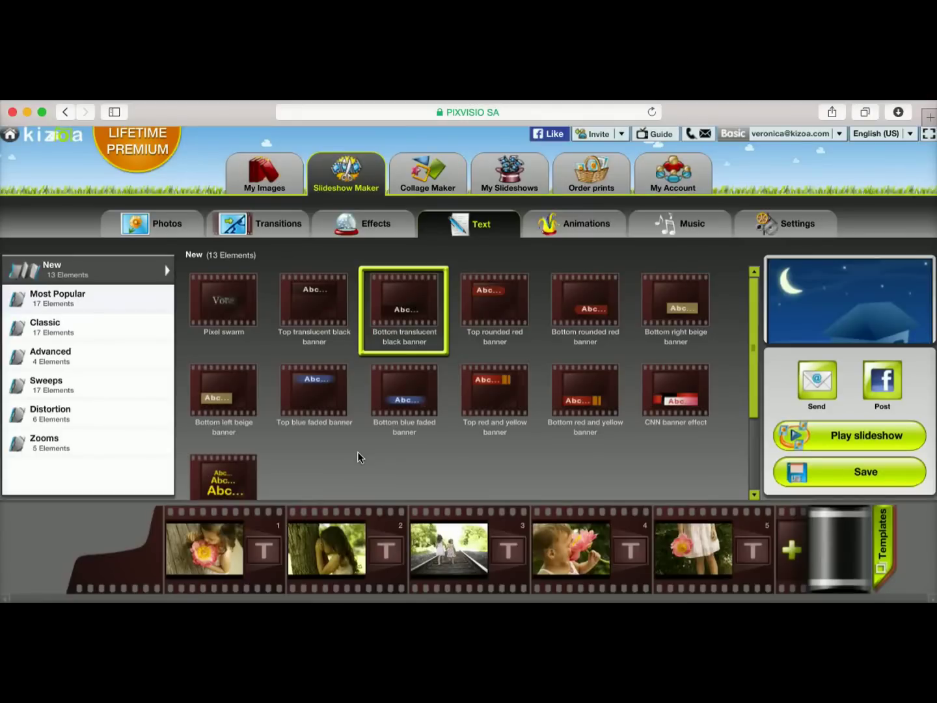
Step: Add advanced text to slide 3 as a Collage and dismiss the Kizoa Assistant tips
{"action": "left_click", "coordinate": [466, 552]}
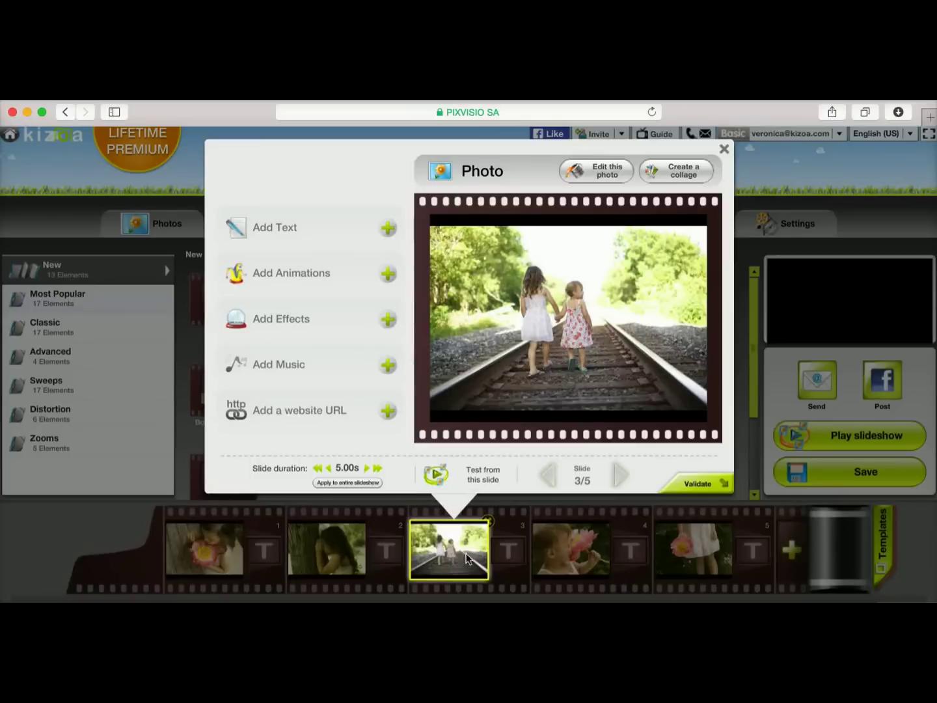
{"action": "left_click", "coordinate": [387, 233]}
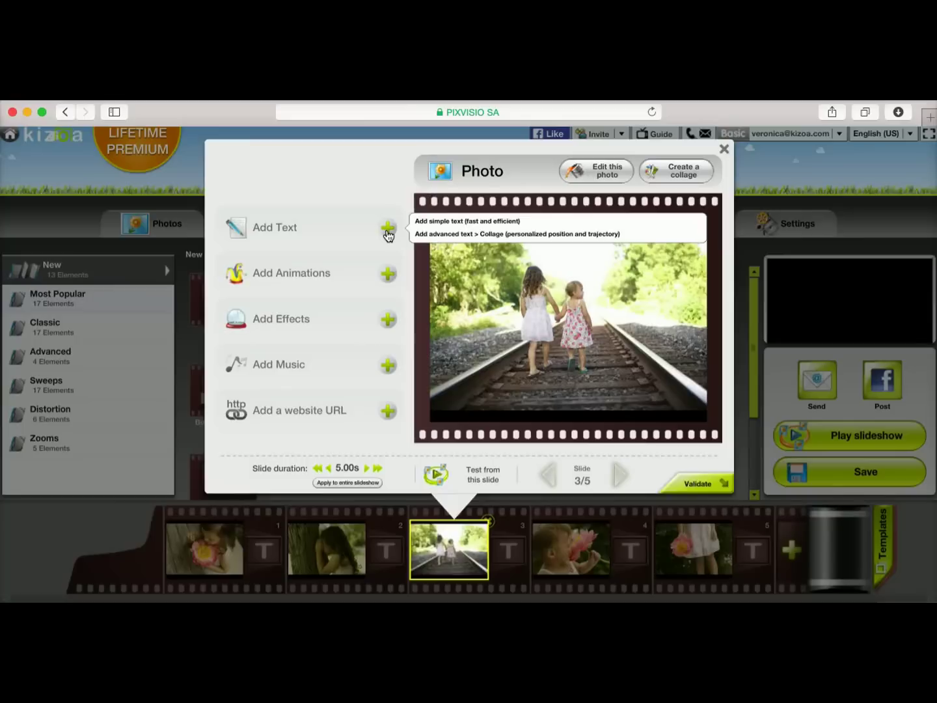
{"action": "left_click", "coordinate": [426, 236]}
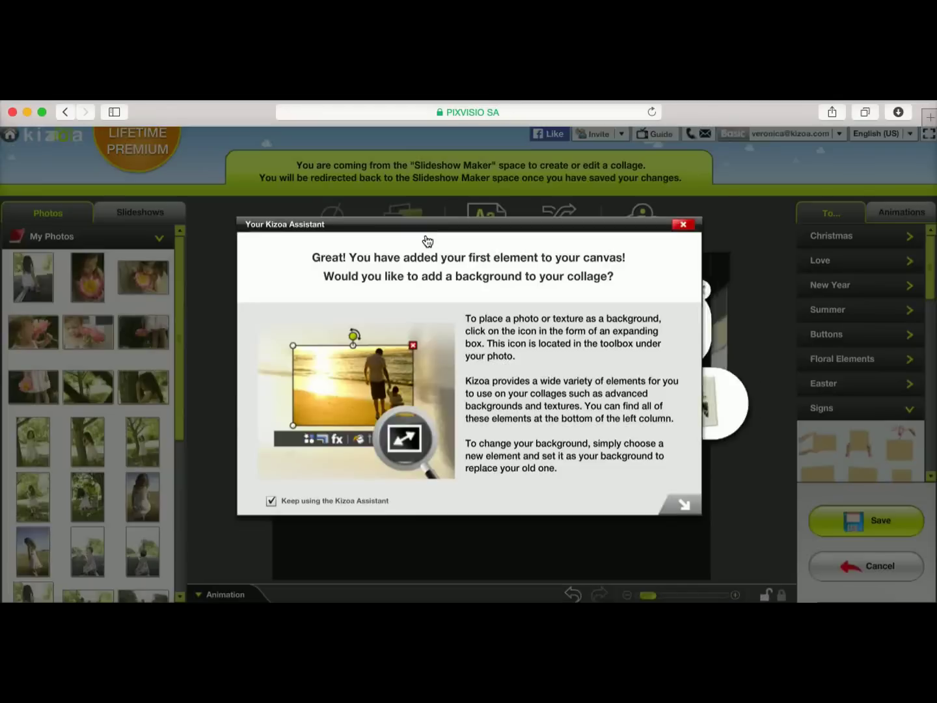
{"action": "left_click", "coordinate": [683, 227]}
{"action": "left_click", "coordinate": [693, 293]}
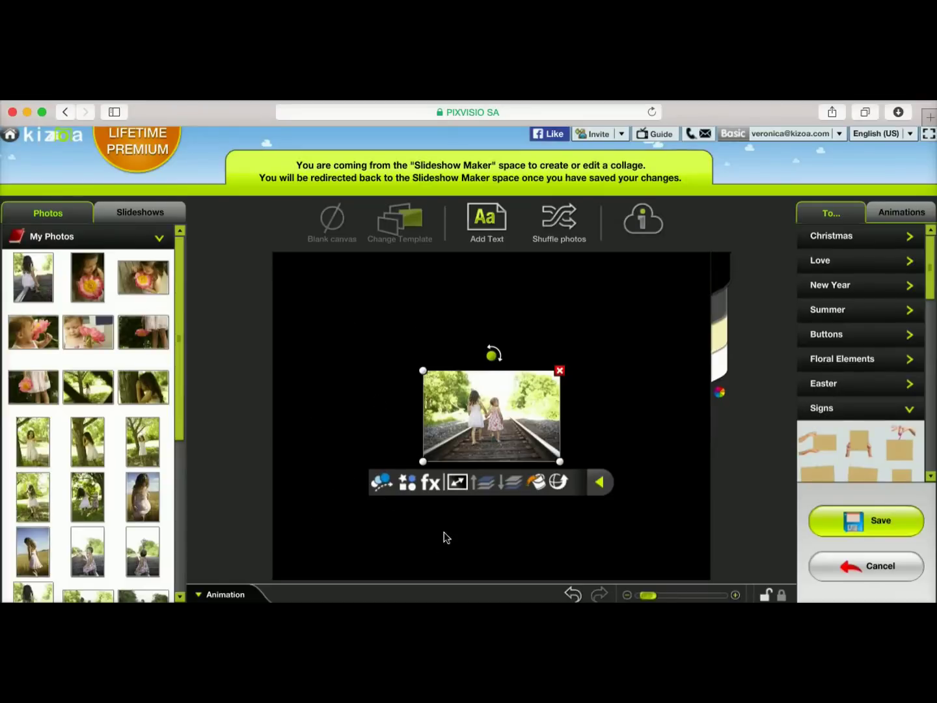
Step: Stretch the railway photo to fill the canvas and add a text box over it
{"action": "left_click", "coordinate": [458, 484]}
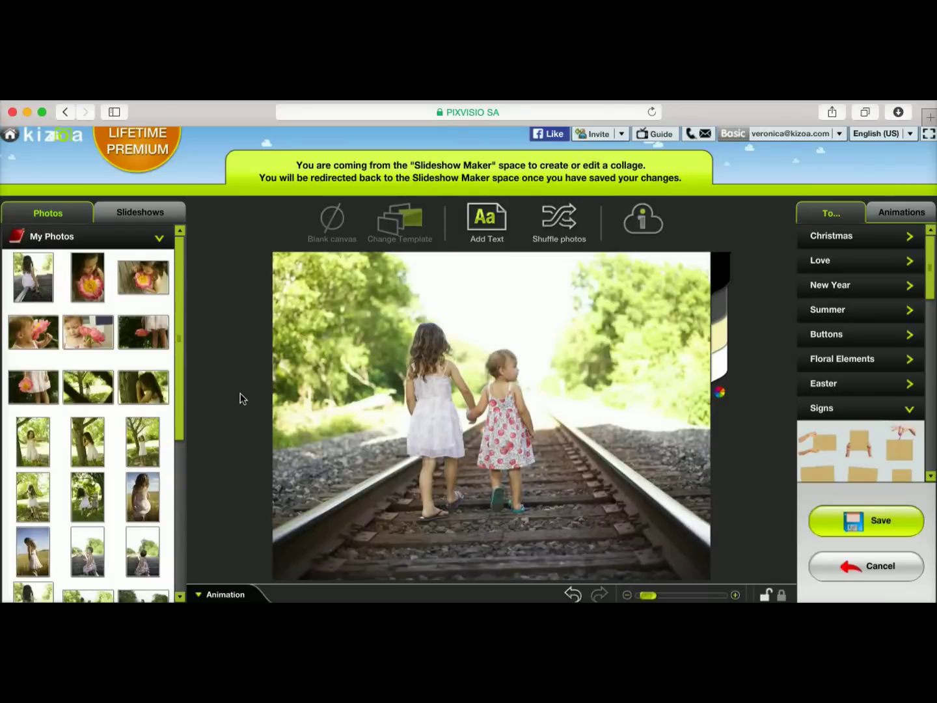
{"action": "left_click", "coordinate": [485, 225]}
{"action": "left_click_drag", "start_coordinate": [351, 289], "coordinate": [380, 304]}
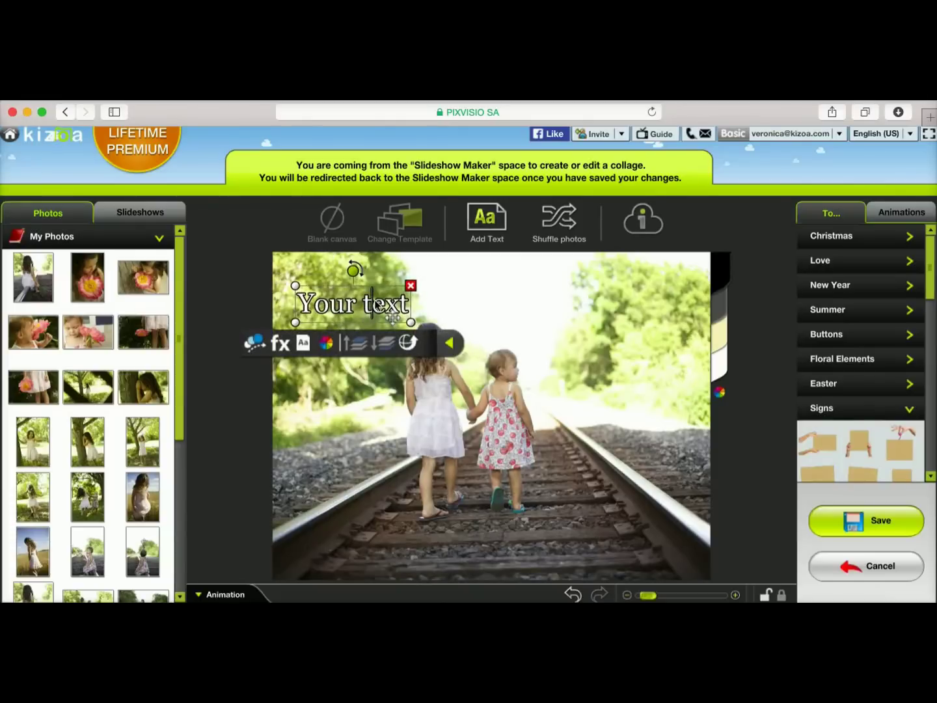
Step: Replace the 'Your text' placeholder with 'Sisters', correcting the misspelling
{"action": "double_click", "coordinate": [380, 304]}
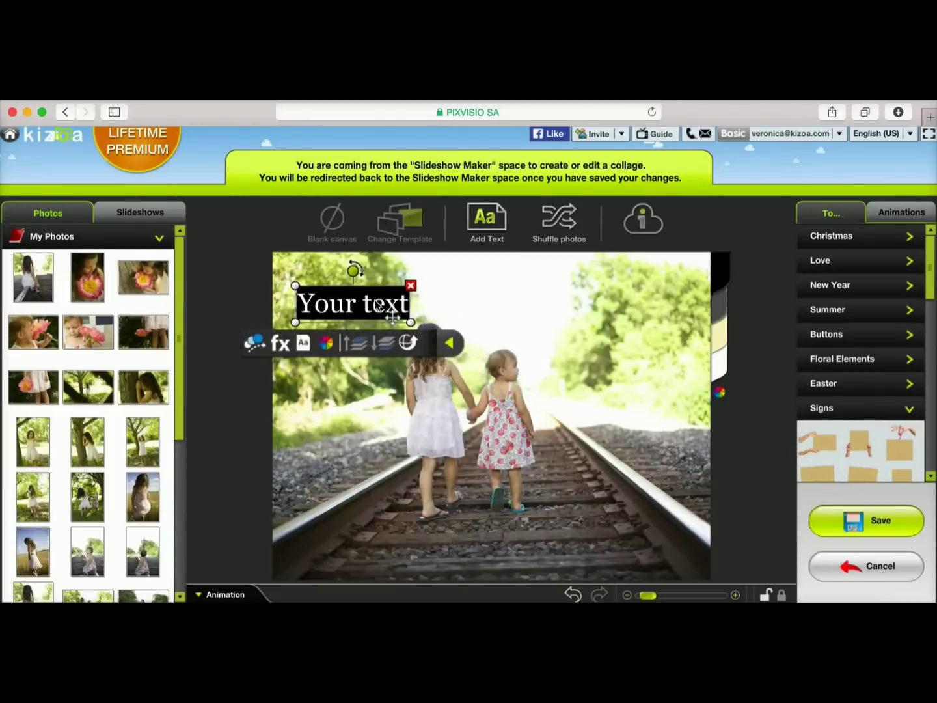
{"action": "key", "text": "BackSpace"}
{"action": "type", "text": "S"}
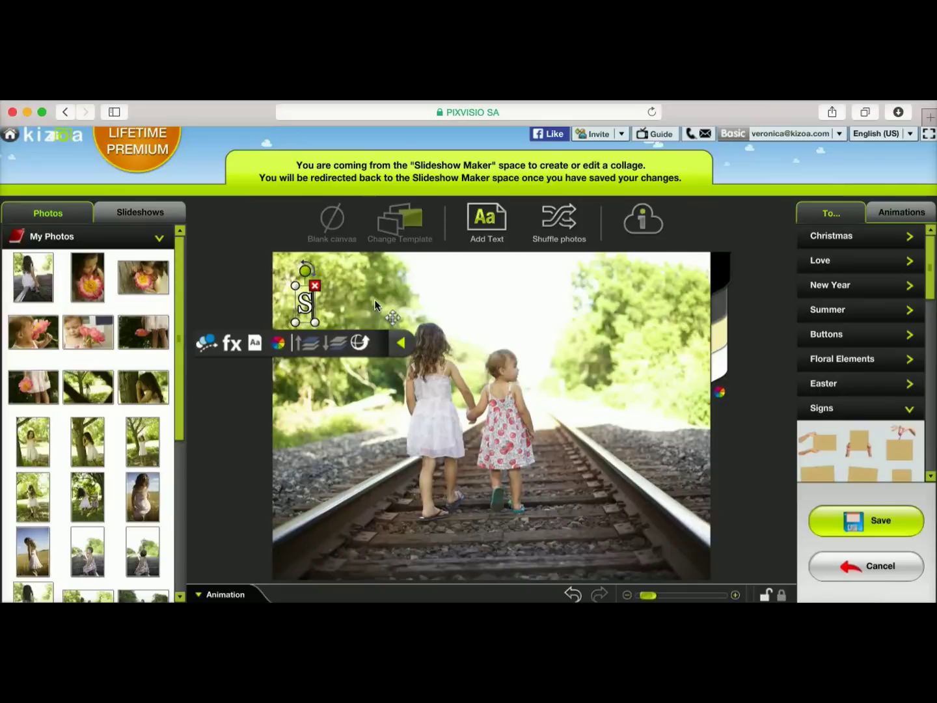
{"action": "type", "text": "is"}
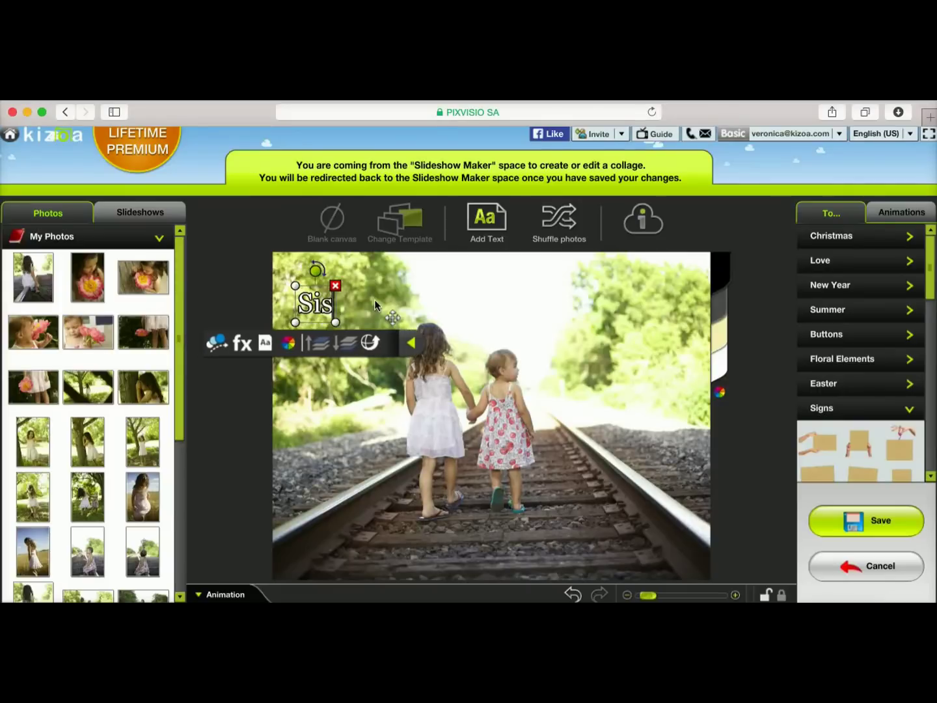
{"action": "type", "text": "tes"}
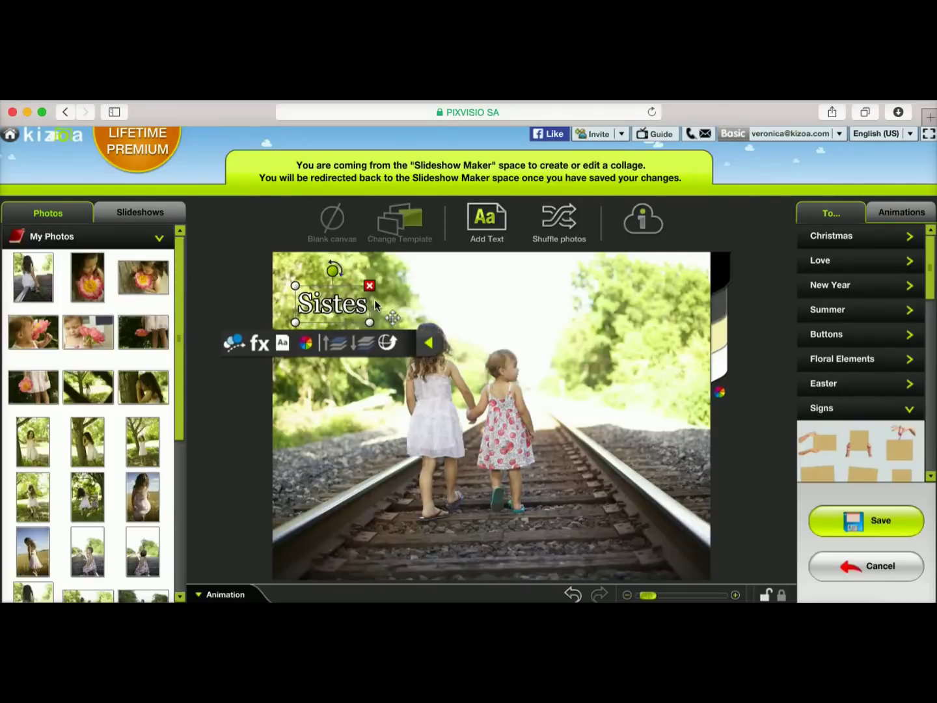
{"action": "left_click", "coordinate": [344, 306]}
{"action": "type", "text": "r"}
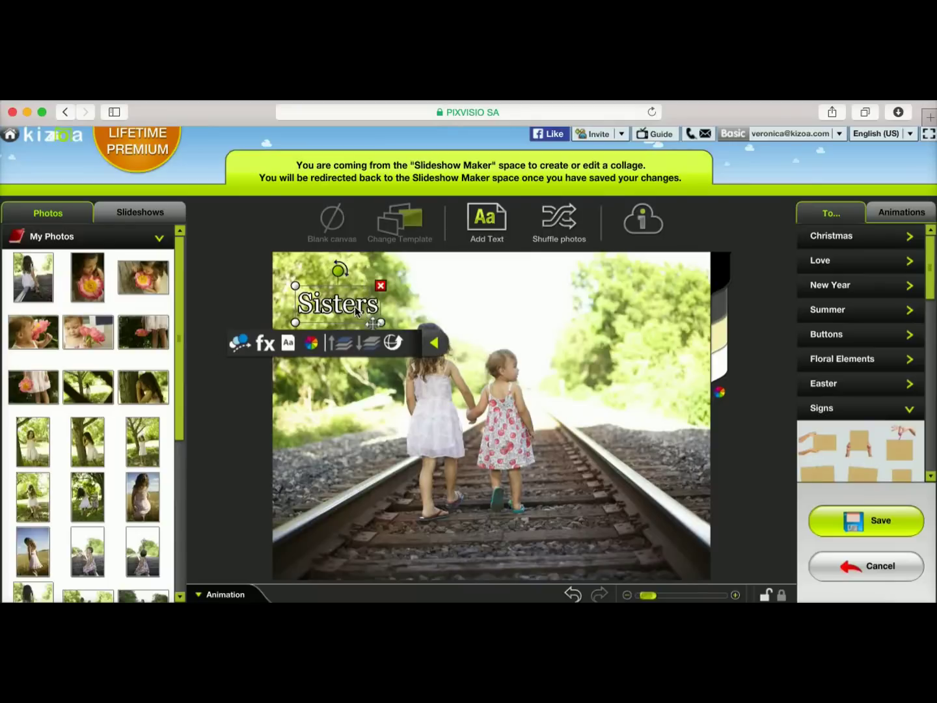
{"action": "left_click", "coordinate": [358, 313]}
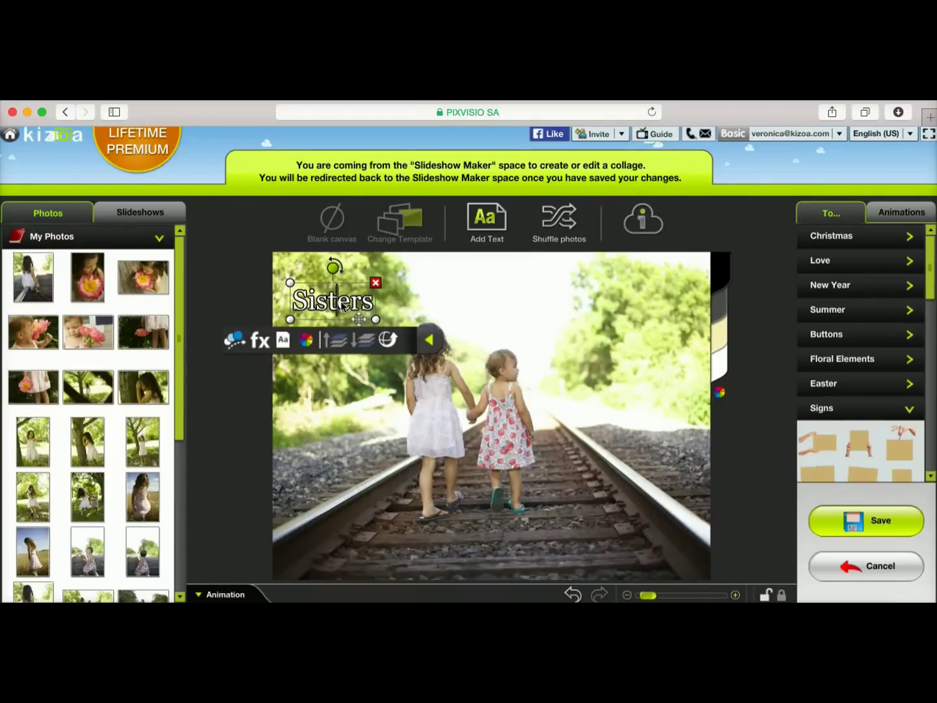
Step: Move and resize the Sisters title into the photo's upper-left area
{"action": "left_click_drag", "start_coordinate": [341, 305], "coordinate": [505, 365]}
{"action": "left_click_drag", "start_coordinate": [498, 428], "coordinate": [396, 383]}
{"action": "left_click_drag", "start_coordinate": [364, 309], "coordinate": [362, 307]}
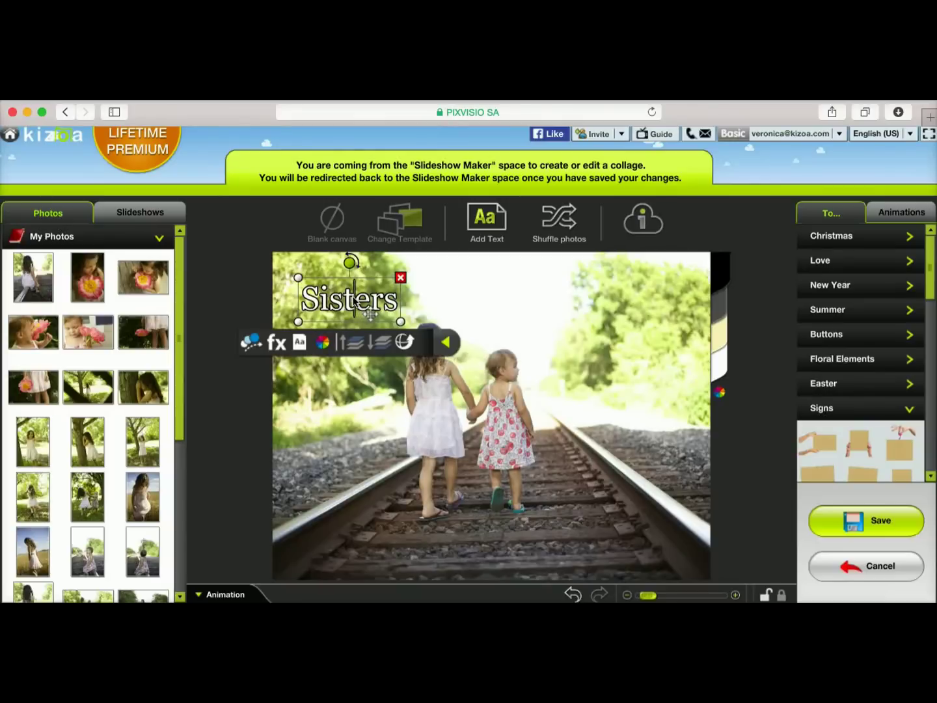
Step: Give the Sisters title a vertical trajectory animation with a fade effect
{"action": "left_click", "coordinate": [251, 345]}
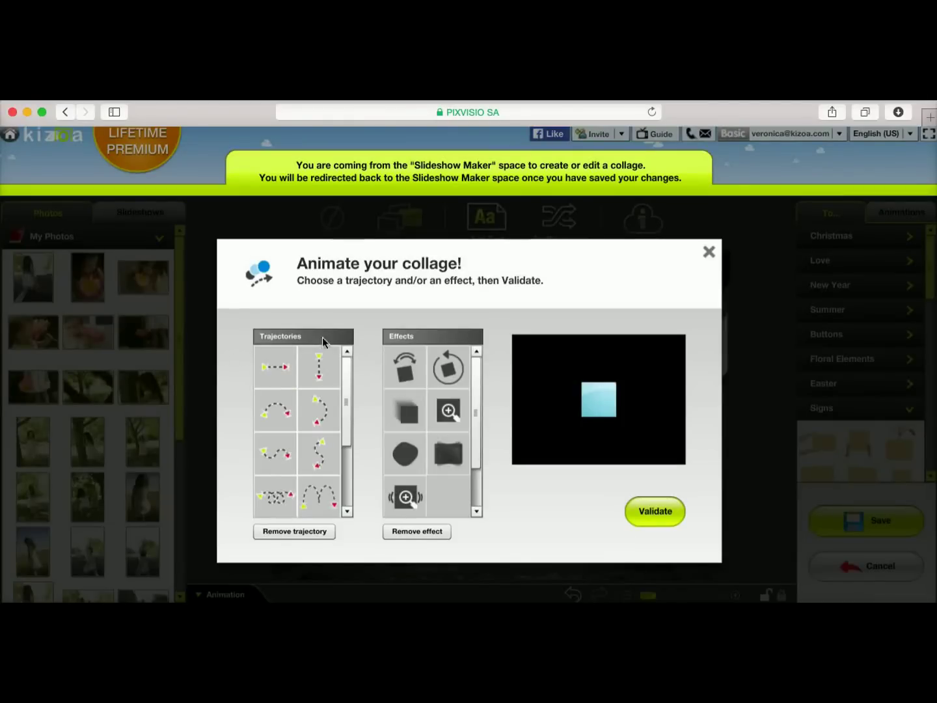
{"action": "left_click", "coordinate": [317, 372]}
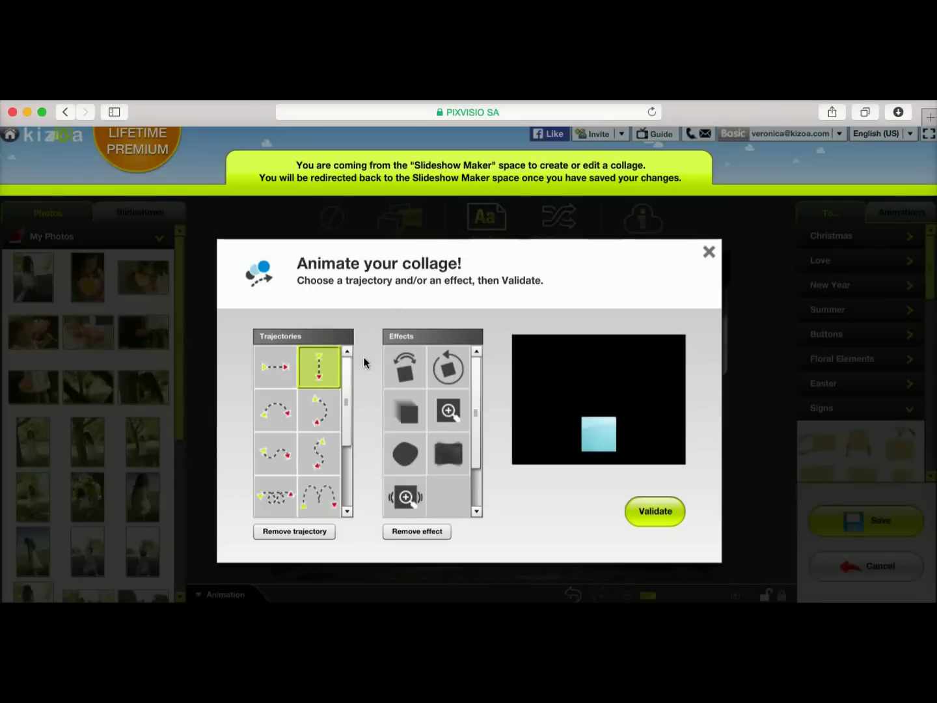
{"action": "left_click", "coordinate": [408, 420]}
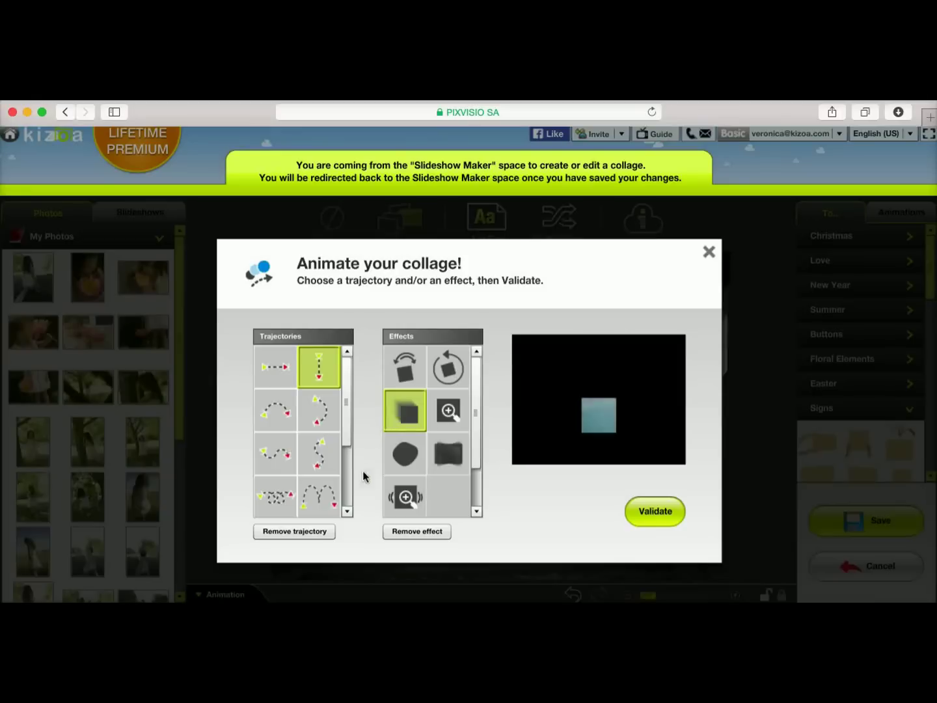
{"action": "left_click", "coordinate": [654, 511]}
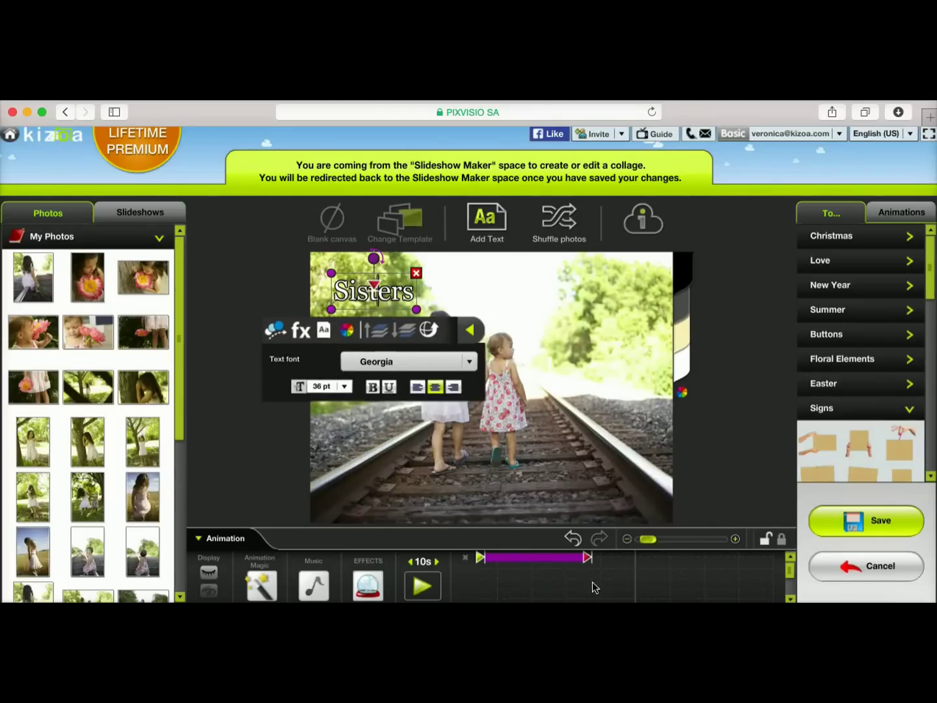
Step: Play and pause a preview of the Sisters animation in the timeline, then save the collage
{"action": "left_click", "coordinate": [540, 559]}
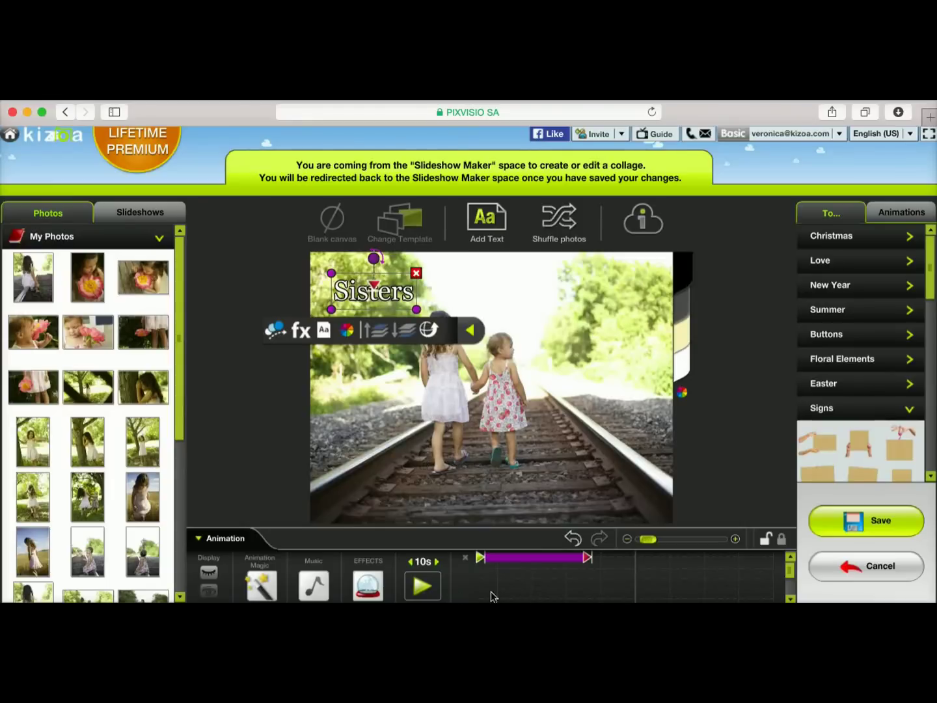
{"action": "left_click", "coordinate": [423, 585]}
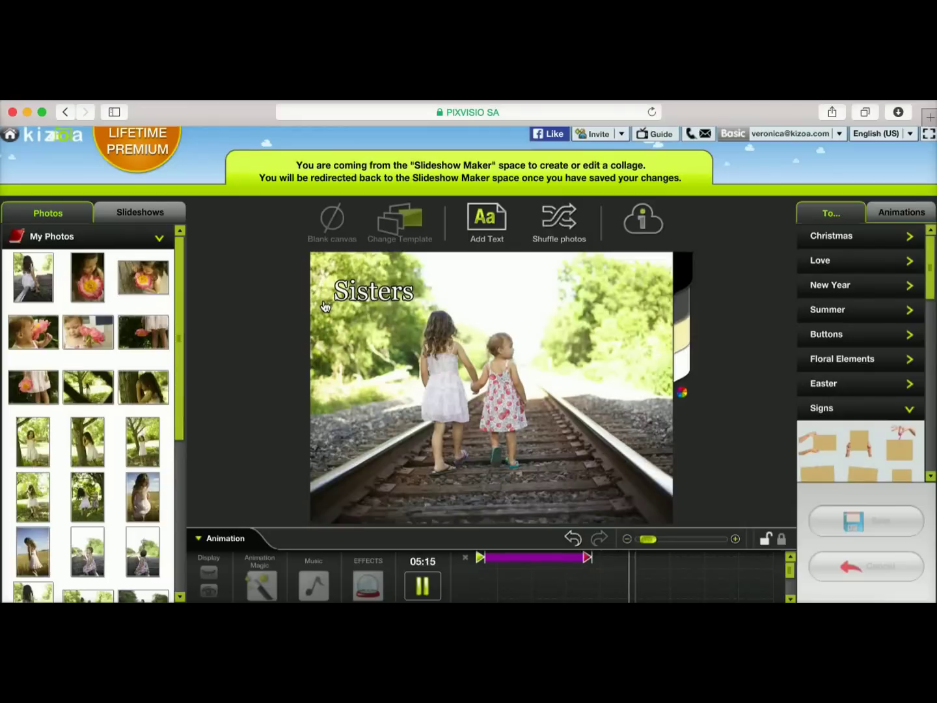
{"action": "left_click", "coordinate": [700, 448]}
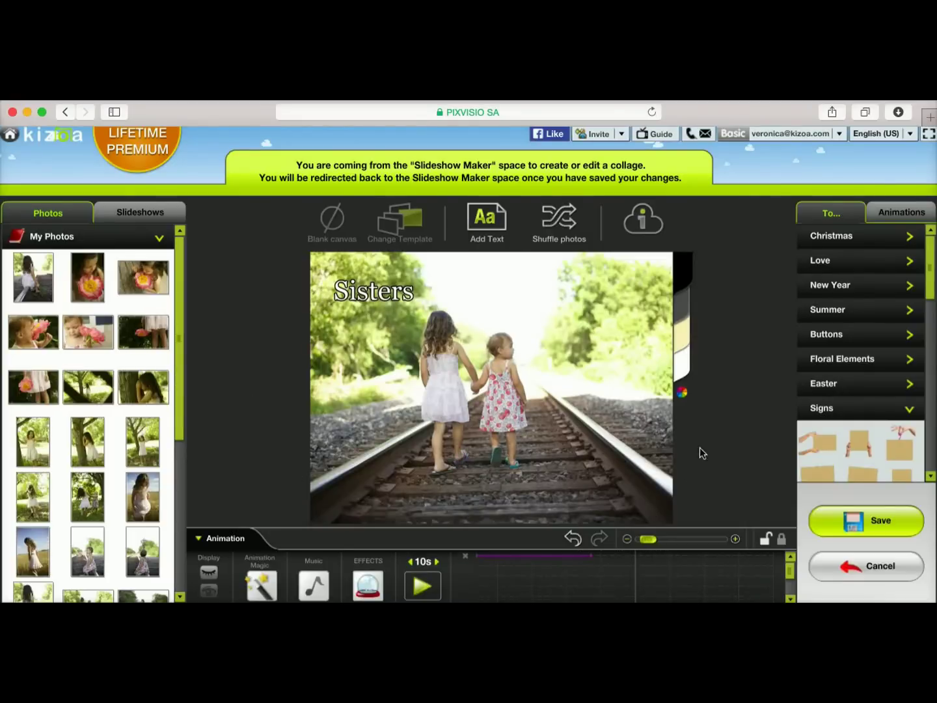
{"action": "left_click", "coordinate": [849, 521]}
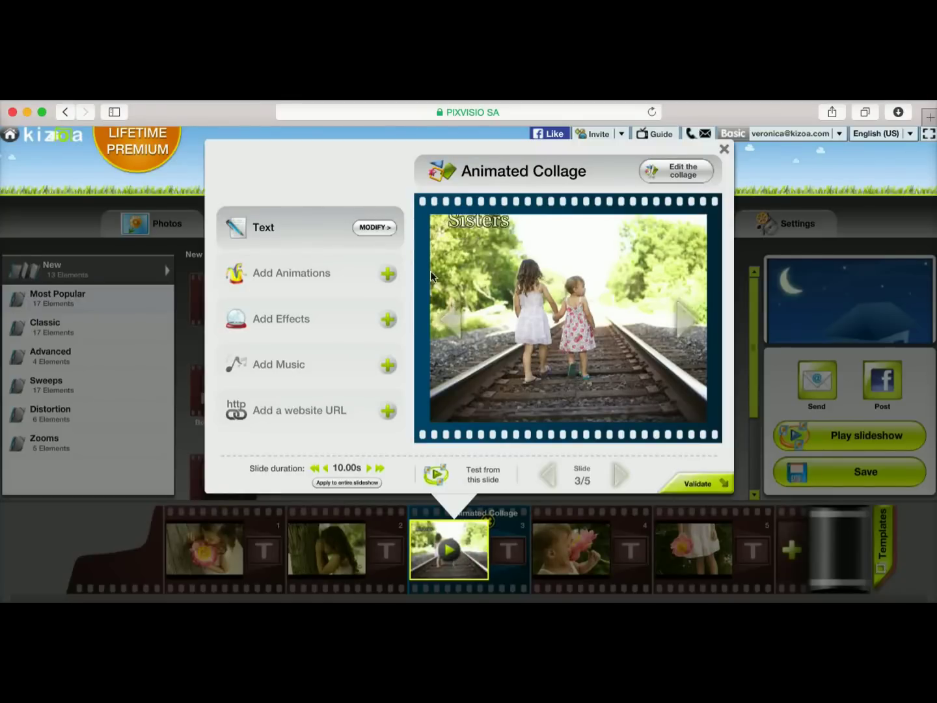
Step: Validate the Animated Collage dialog to keep slide 3 as a 10.00 s animated collage
{"action": "left_click", "coordinate": [378, 231]}
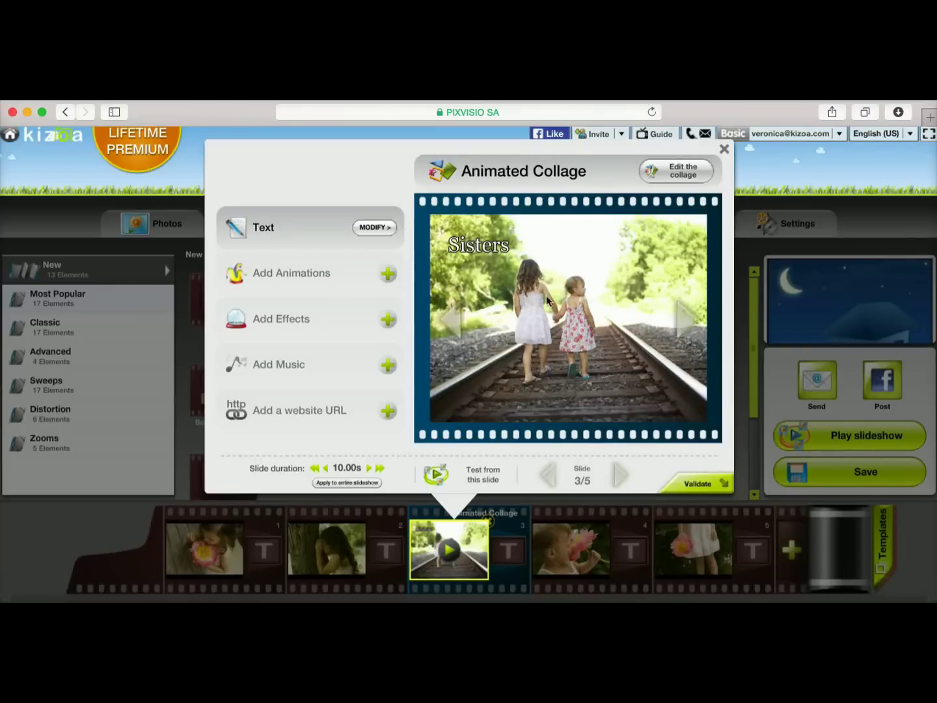
{"action": "left_click", "coordinate": [701, 485]}
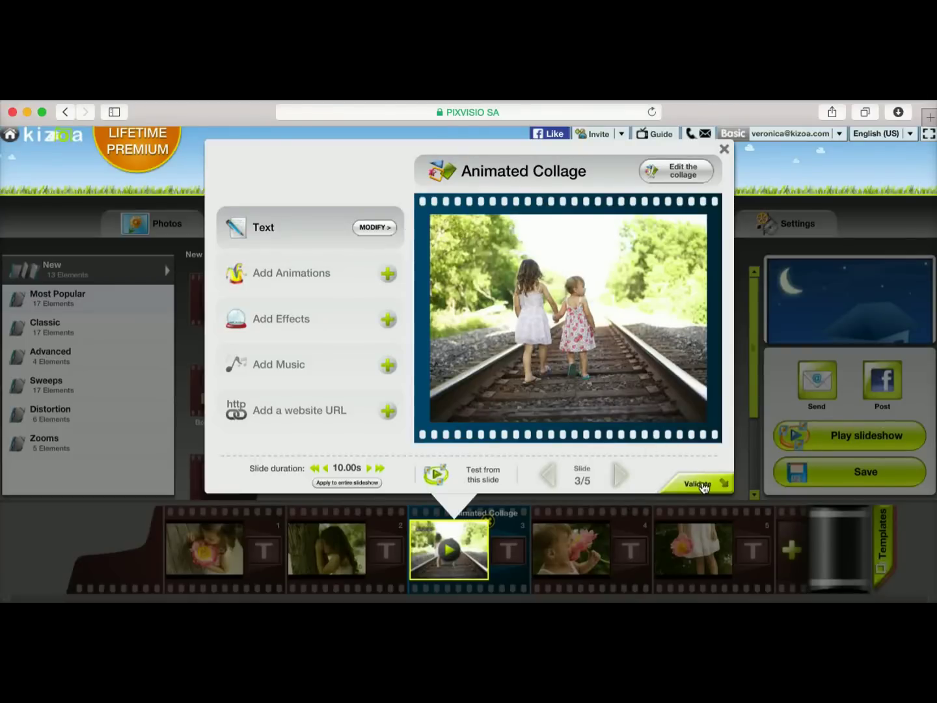